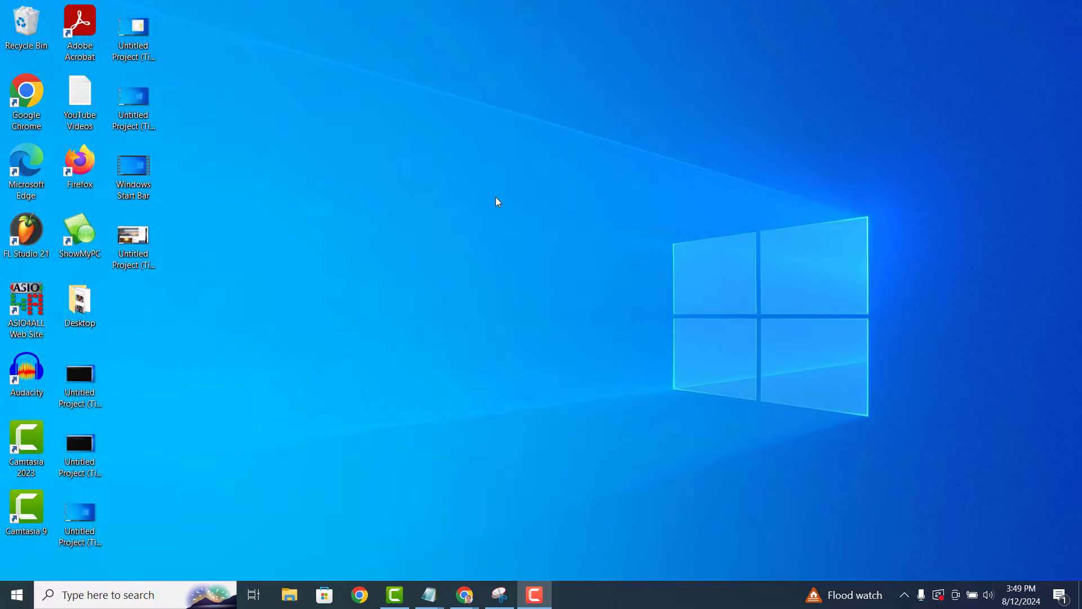
# Launch a new Chrome window from the taskbar icon and maximize it
pyautogui.rightClick(465, 595)
pyautogui.click(450, 464)
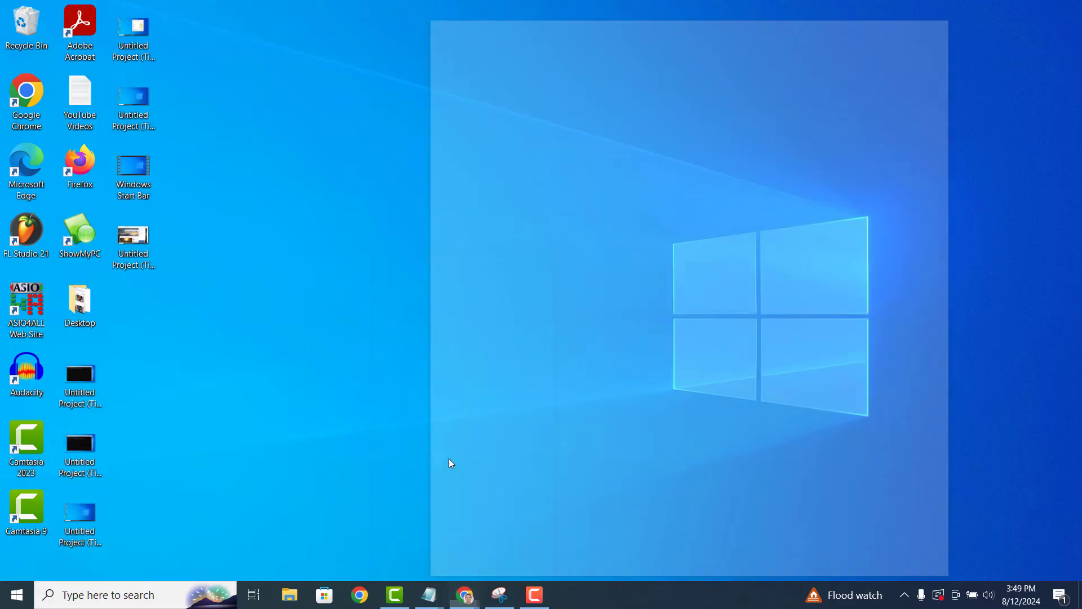
pyautogui.click(912, 24)
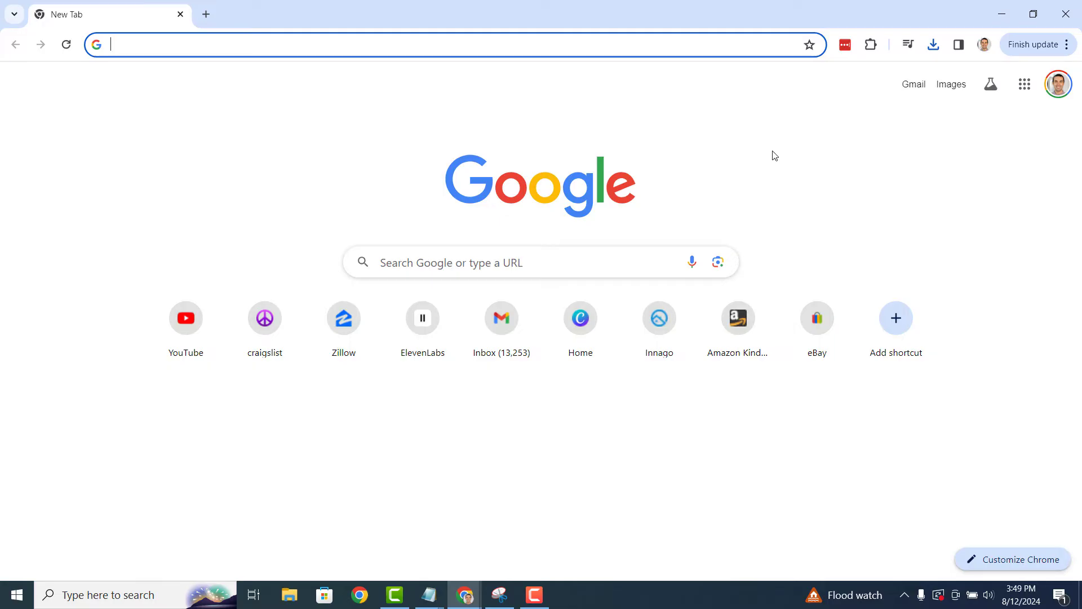
pyautogui.hotkey('ctrl', 'h')
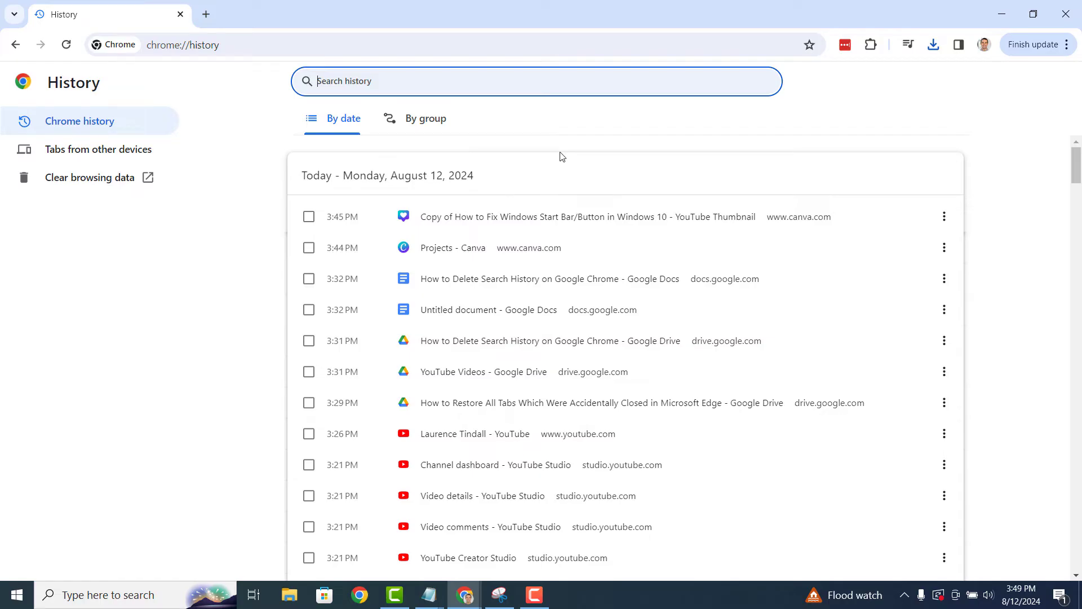
# Go to Clear browsing data from History and expand the Time range choices
pyautogui.click(104, 191)
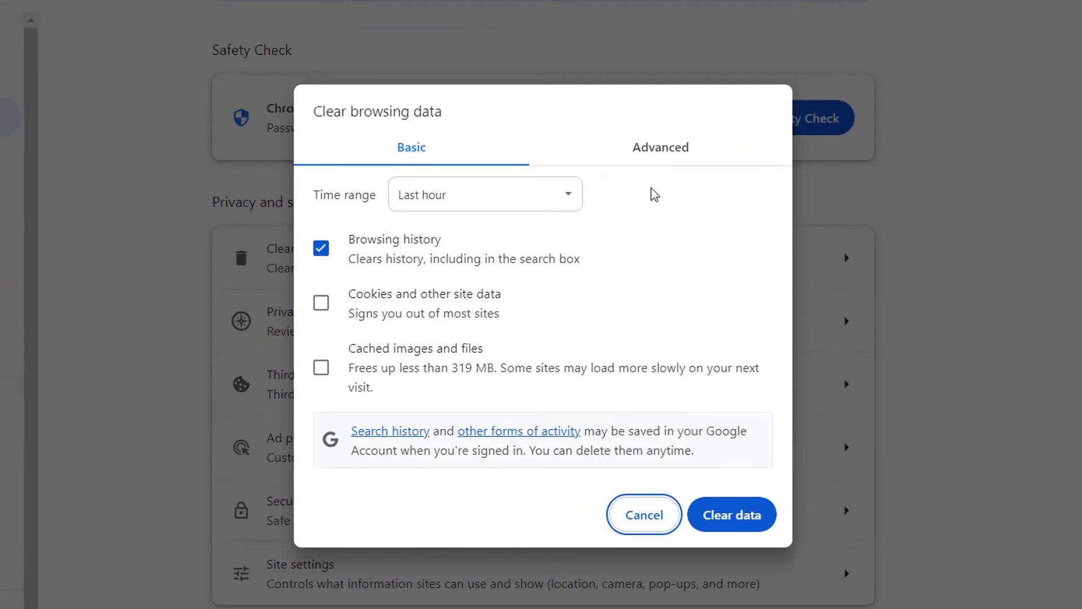
pyautogui.click(571, 191)
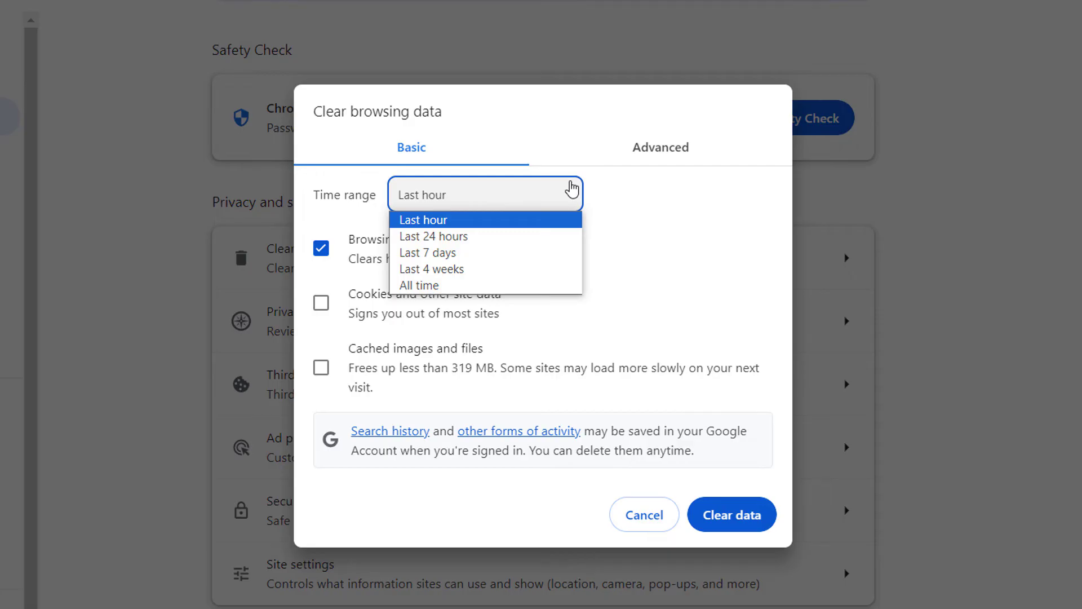
# Choose All time as the time range, keeping Browsing history checked
pyautogui.click(490, 285)
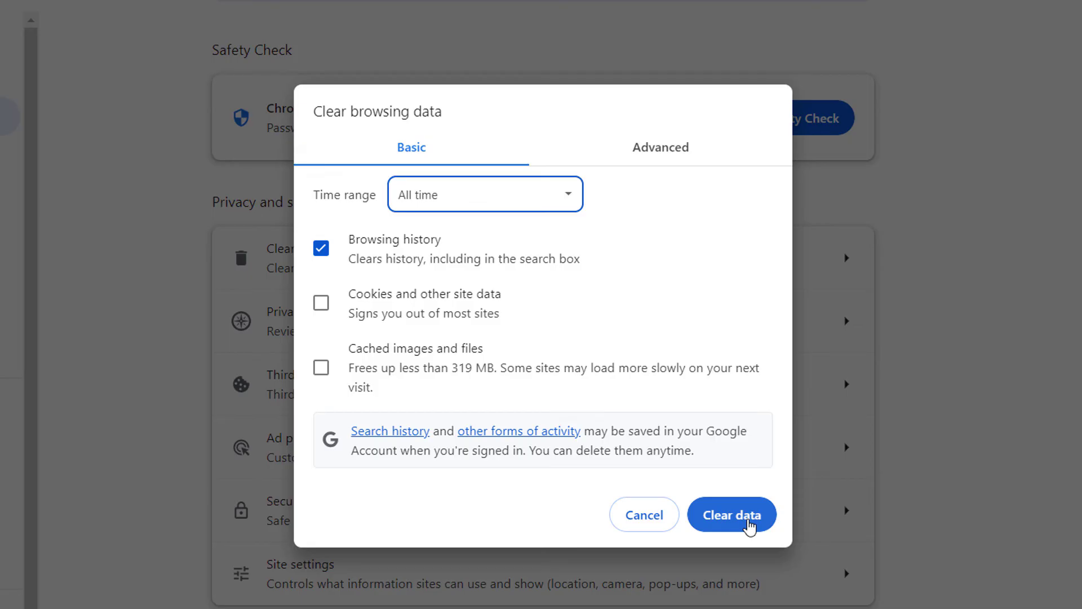